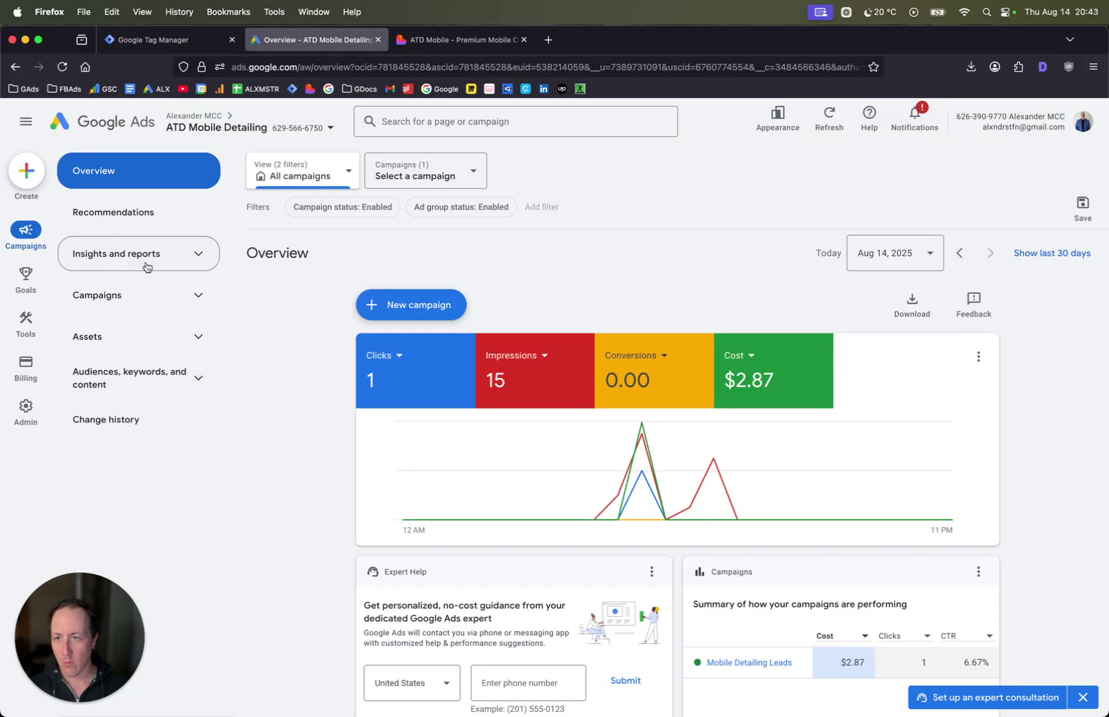
pyautogui.click(120, 35)
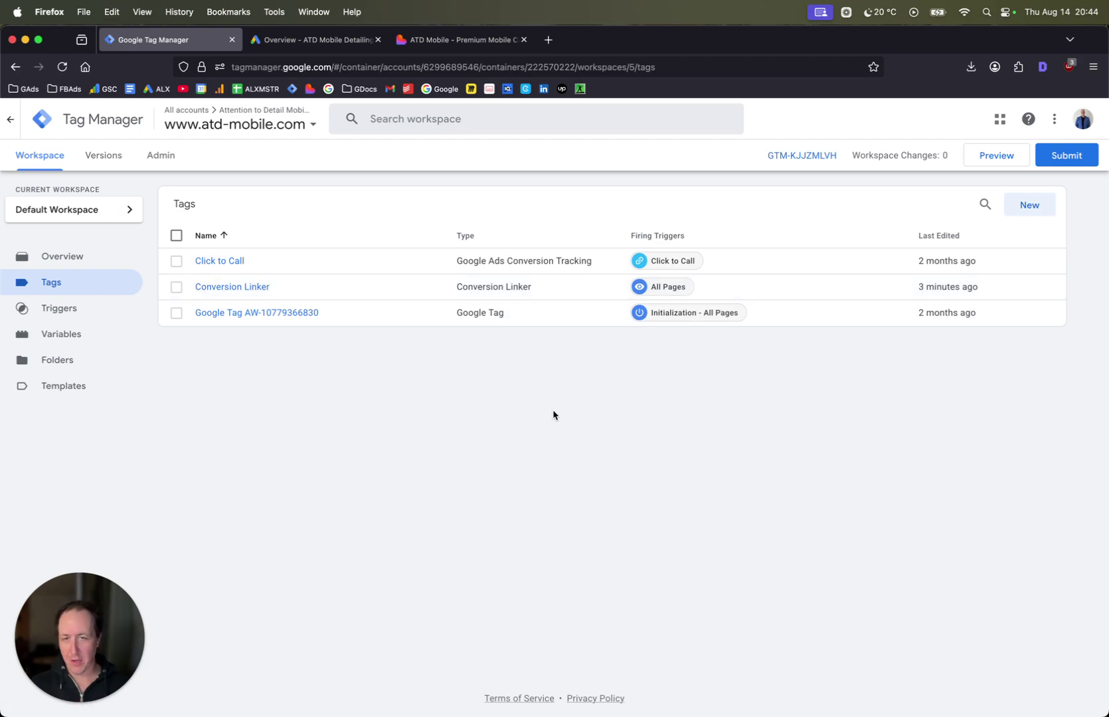
# - Launch a Tag Manager preview and connect Tag Assistant to atd-mobile.com
pyautogui.click(995, 162)
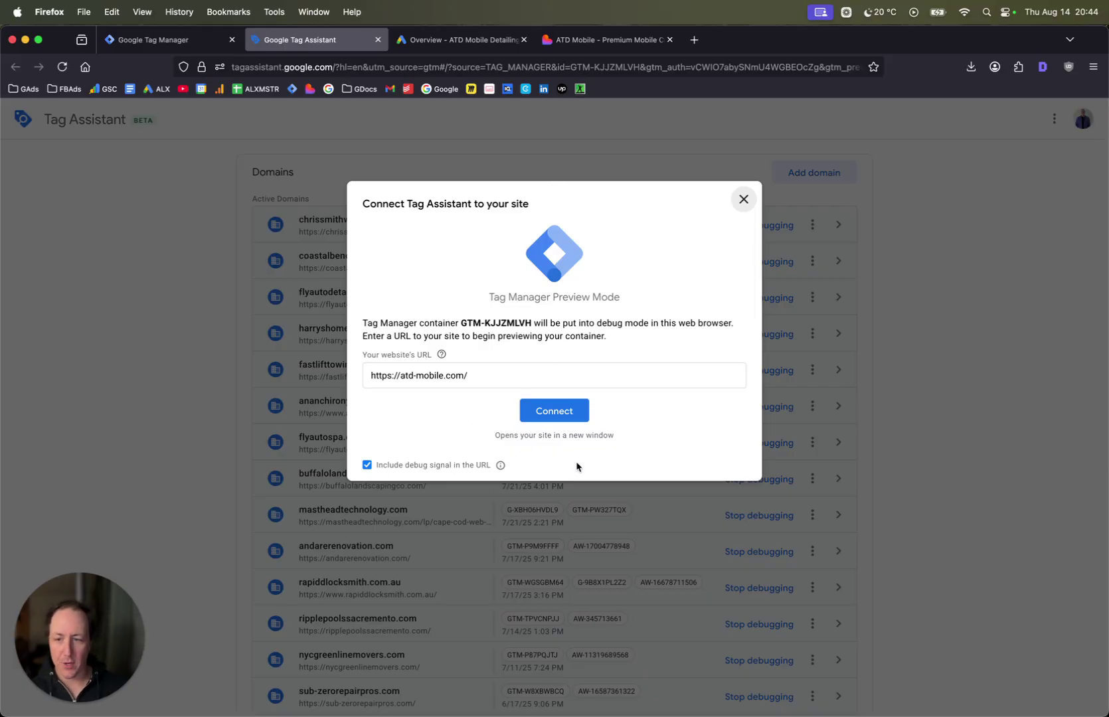
pyautogui.click(541, 414)
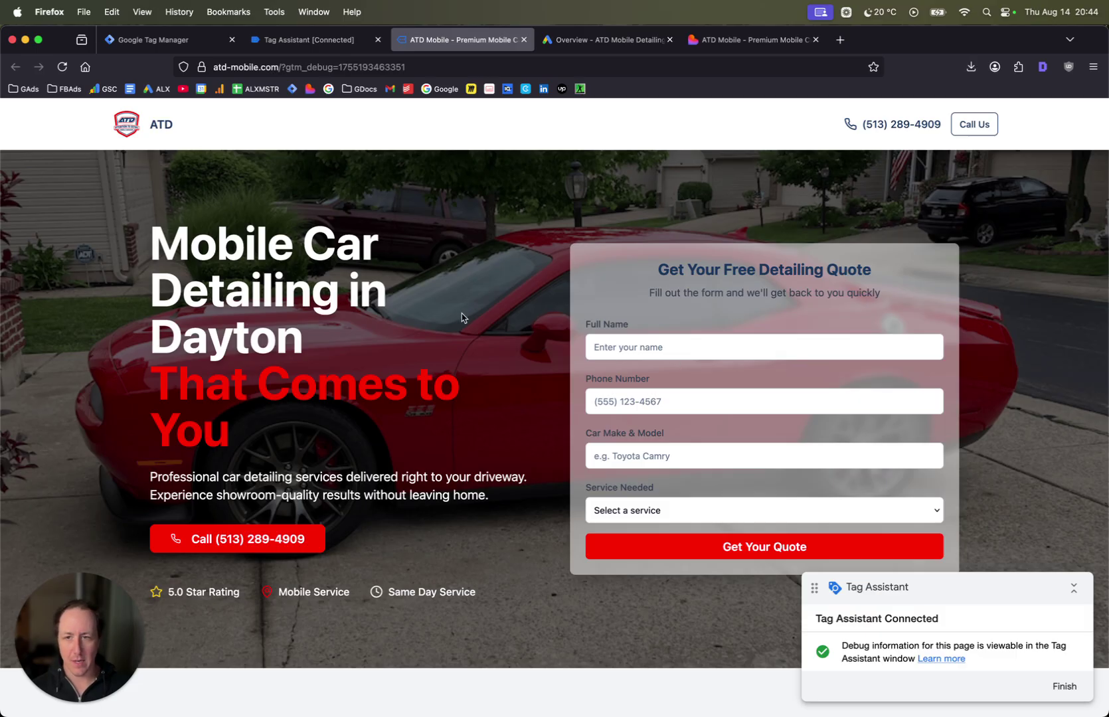
# - Enter 'test' as the quote form's full name and dismiss Tag Assistant's connection confirmation
pyautogui.click(616, 354)
pyautogui.write('test')
pyautogui.click(642, 371)
pyautogui.click(298, 40)
pyautogui.click(561, 343)
pyautogui.click(482, 42)
# - Fill in a phone number and a test car model, choose Full Details - $300, and submit the quote
pyautogui.press('Tab')
pyautogui.press('Tab')
pyautogui.write('toyota')
pyautogui.press('BackSpace')
pyautogui.press('BackSpace')
pyautogui.press('BackSpace')
pyautogui.press('BackSpace')
pyautogui.press('BackSpace')
pyautogui.press('BackSpace')
pyautogui.write('est')
pyautogui.click(774, 510)
pyautogui.click(766, 532)
pyautogui.click(736, 550)
# - Dismiss the thank-you message and review the form_submit event's fired tags and variables in Tag Assistant
pyautogui.click(644, 431)
pyautogui.click(289, 47)
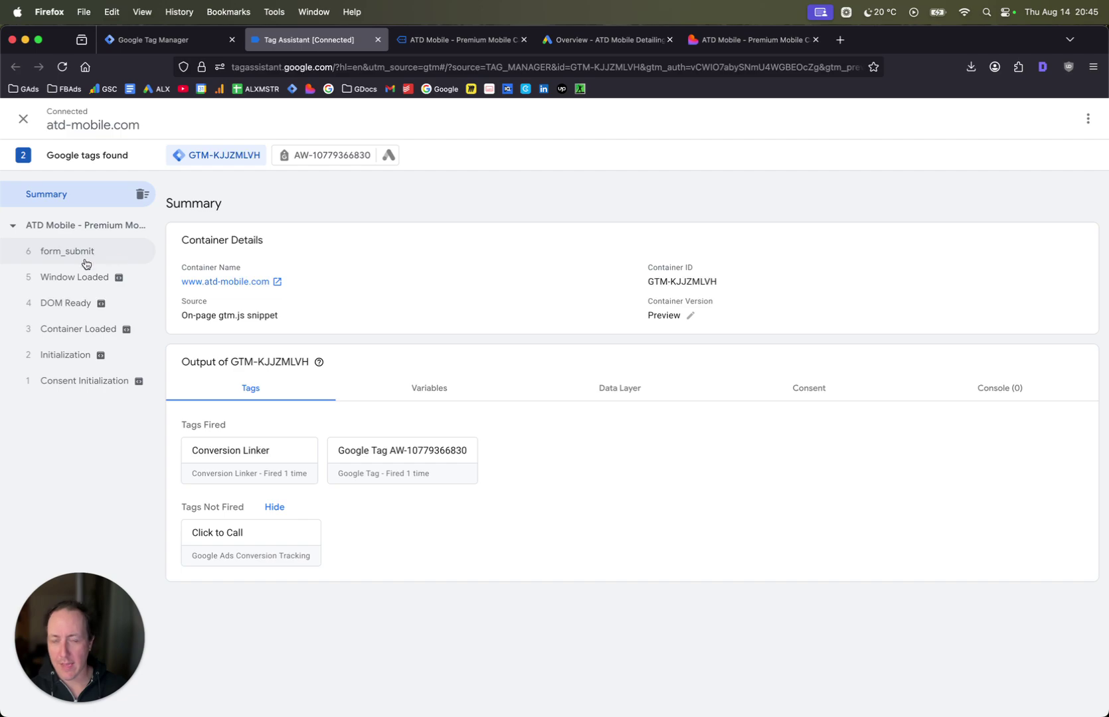
pyautogui.click(69, 252)
pyautogui.click(410, 343)
# - Stop the Tag Assistant debugging session and switch to the Google Ads account
pyautogui.click(23, 121)
pyautogui.click(707, 299)
pyautogui.click(190, 38)
pyautogui.click(461, 39)
# - Show the conversion goals summary with the Submit lead form goal expanded
pyautogui.click(14, 286)
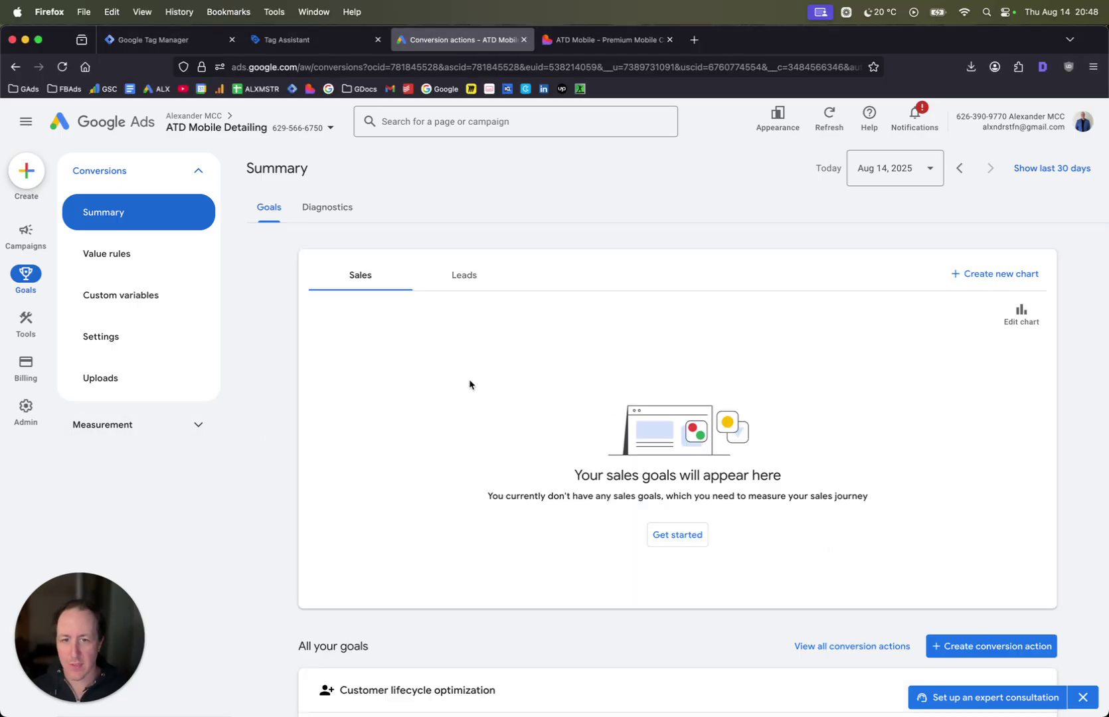
pyautogui.scroll(-7, 469, 385)
pyautogui.click(1031, 417)
pyautogui.click(1030, 422)
pyautogui.click(1034, 413)
pyautogui.scroll(7, 930, 464)
pyautogui.scroll(-3, 769, 427)
# - Start a website conversion action and scan the pasted atd-mobile.com domain
pyautogui.click(969, 430)
pyautogui.click(367, 309)
pyautogui.click(368, 312)
pyautogui.press('super+t')
pyautogui.write('atd-mobile.com/')
pyautogui.press('Return')
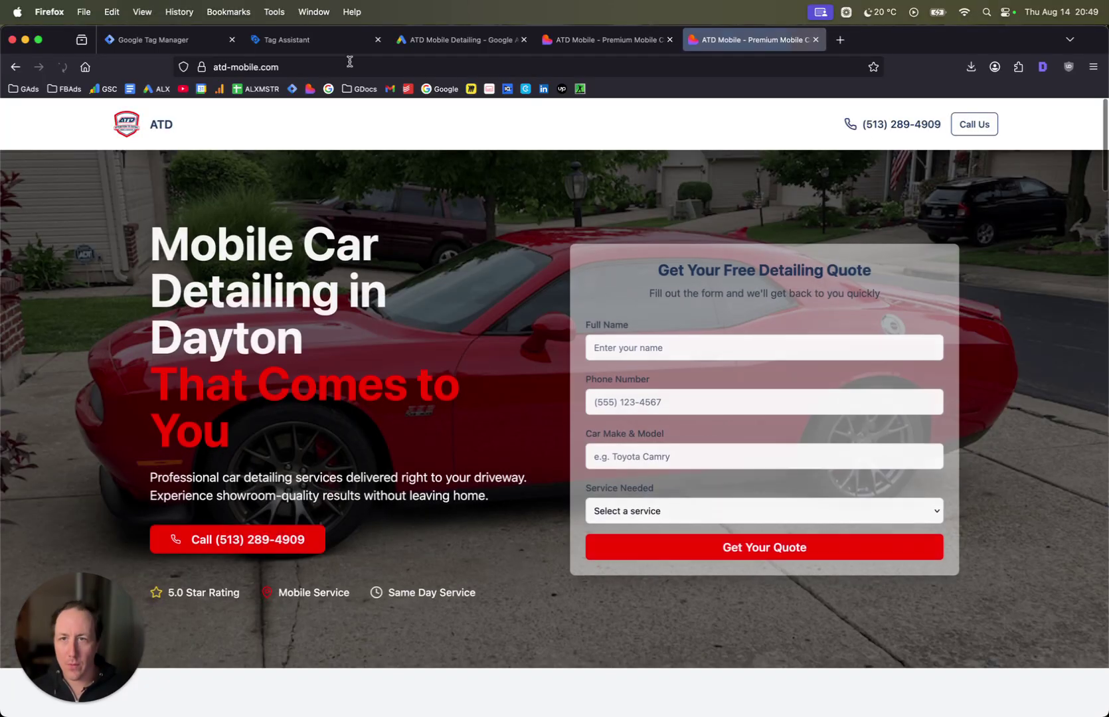
pyautogui.click(350, 61)
pyautogui.press('super+c')
pyautogui.click(362, 40)
pyautogui.click(465, 41)
pyautogui.click(392, 327)
pyautogui.press('super+v')
pyautogui.click(499, 319)
# - Add a manual Submit lead form conversion action named 'Form Submission'
pyautogui.scroll(-3, 492, 319)
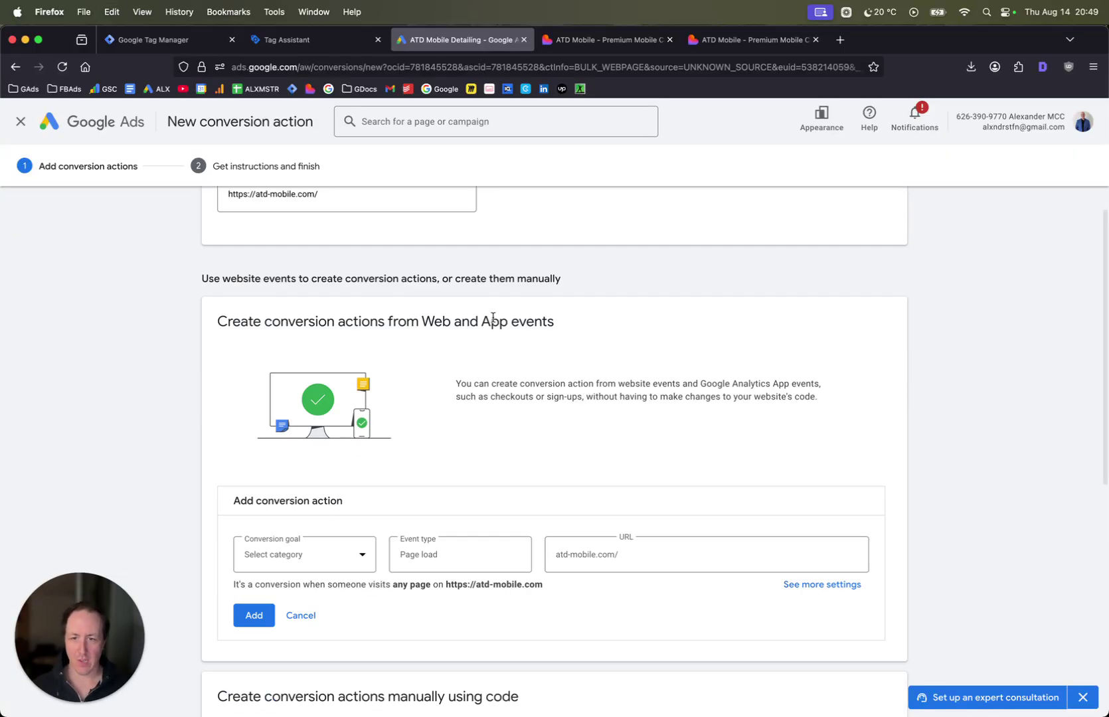
pyautogui.scroll(-5, 493, 319)
pyautogui.scroll(1, 319, 372)
pyautogui.click(288, 335)
pyautogui.click(276, 542)
pyautogui.scroll(-1, 395, 476)
pyautogui.click(325, 569)
pyautogui.click(572, 282)
pyautogui.scroll(-4, 563, 340)
pyautogui.click(540, 388)
pyautogui.click(550, 430)
pyautogui.write('Form Submission')
# - Set the conversion to use no value and count one per interaction, then save it
pyautogui.click(551, 353)
pyautogui.scroll(-5, 670, 430)
pyautogui.click(487, 536)
pyautogui.scroll(-3, 613, 509)
pyautogui.scroll(-2, 526, 525)
pyautogui.click(526, 433)
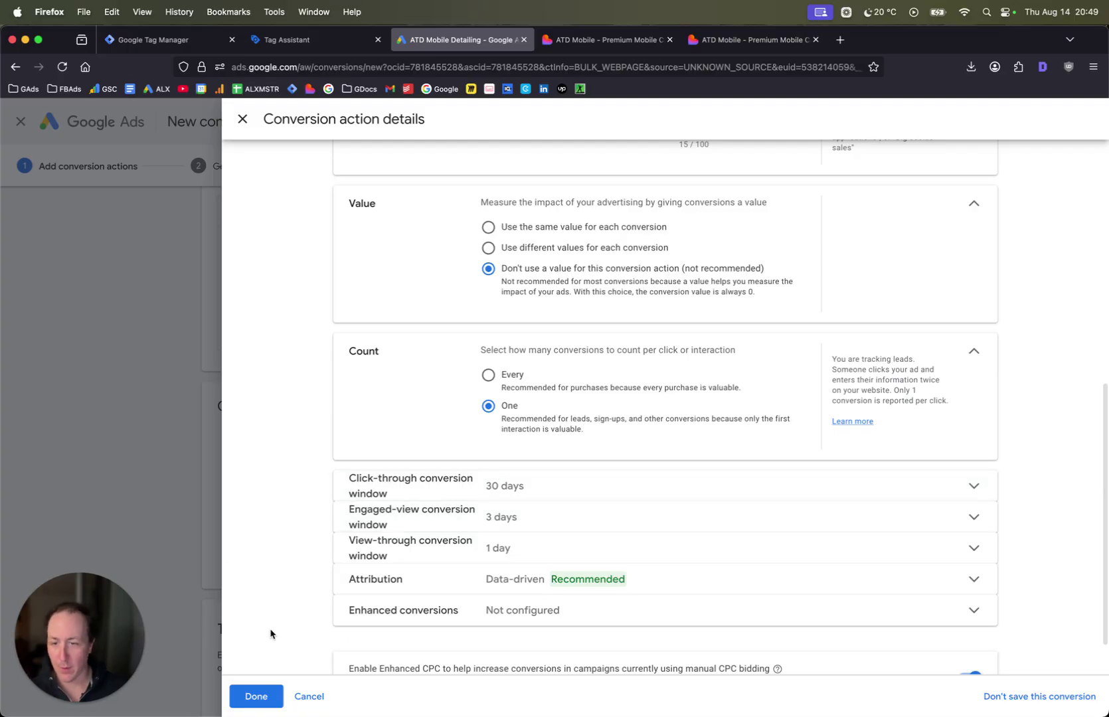
pyautogui.click(251, 696)
# - Turn on enhanced conversions and agree to the terms
pyautogui.scroll(-5, 318, 428)
pyautogui.click(230, 539)
pyautogui.click(268, 676)
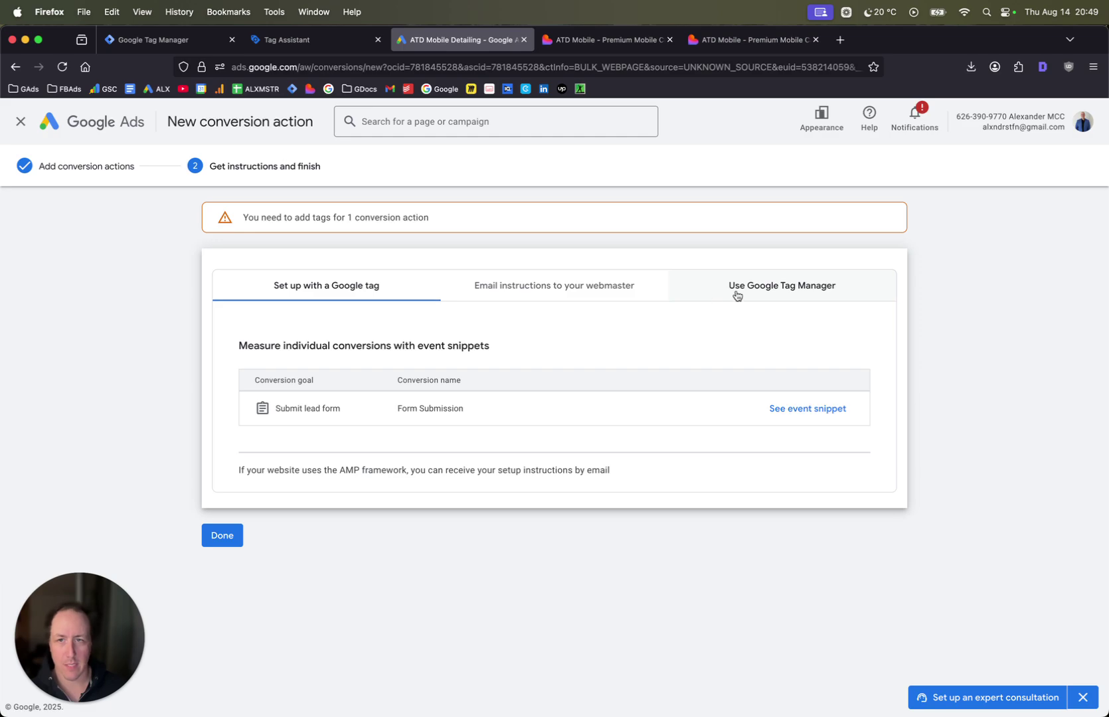
# - Copy the Google Ads conversion ID and start a GTM Google Ads Conversion Tracking tag named 'Form Submission'
pyautogui.click(736, 296)
pyautogui.doubleClick(271, 402)
pyautogui.press('super+c')
pyautogui.moveTo(163, 39); pyautogui.dragTo(328, 59)
pyautogui.click(1028, 204)
pyautogui.moveTo(290, 119); pyautogui.dragTo(359, 119)
pyautogui.write('Form Submission')
pyautogui.click(588, 251)
pyautogui.click(809, 279)
pyautogui.click(827, 287)
# - Paste the conversion ID and the Form Submission conversion label from Google Ads into the tag
pyautogui.click(463, 41)
pyautogui.click(347, 43)
pyautogui.click(417, 305)
pyautogui.press('super+v')
pyautogui.press('Tab')
pyautogui.click(431, 365)
pyautogui.click(446, 44)
pyautogui.tripleClick(286, 514)
pyautogui.click(330, 40)
pyautogui.write('rpF7CO-0w4YbEK6rgJQo')
pyautogui.scroll(-5, 687, 401)
pyautogui.scroll(5, 688, 401)
# - Create a new Custom Event trigger for the tag, named 'Form Submit'
pyautogui.click(435, 179)
pyautogui.click(528, 458)
pyautogui.click(1078, 120)
pyautogui.click(317, 117)
pyautogui.write('Form Submit')
pyautogui.click(598, 259)
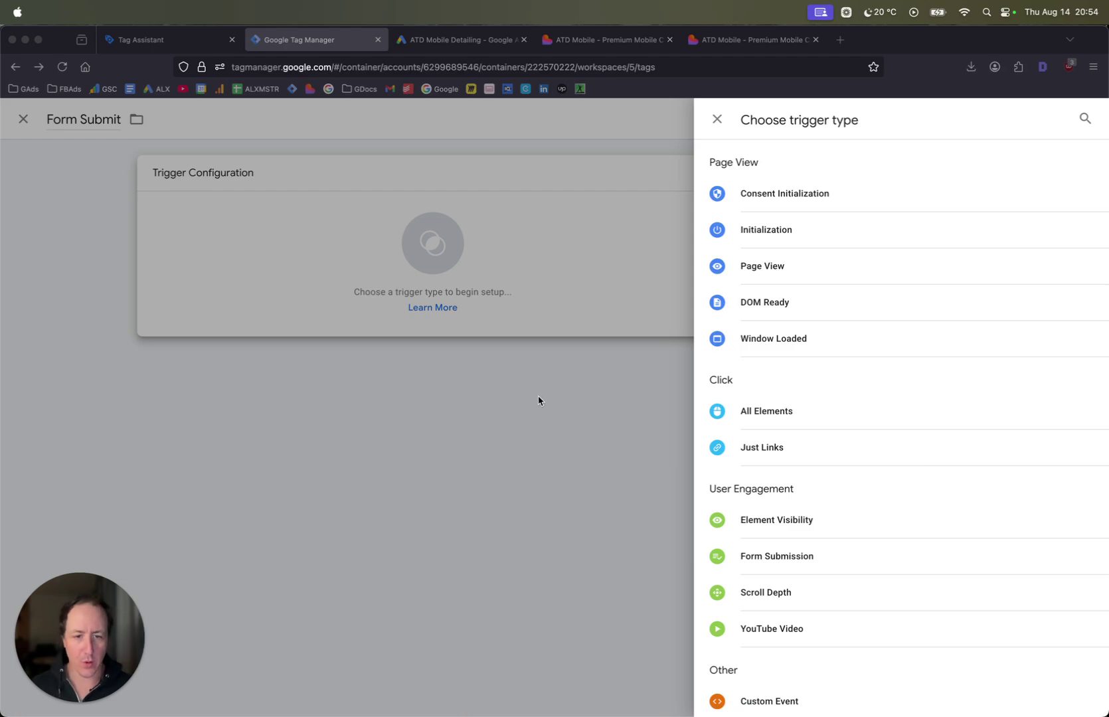
pyautogui.scroll(-1, 919, 475)
pyautogui.click(893, 647)
pyautogui.scroll(-2, 751, 646)
pyautogui.click(786, 630)
# - Set the event name to form_submit, firing on Some Custom Events where Event contains 'form'
pyautogui.click(455, 303)
pyautogui.write('form')
pyautogui.click(446, 323)
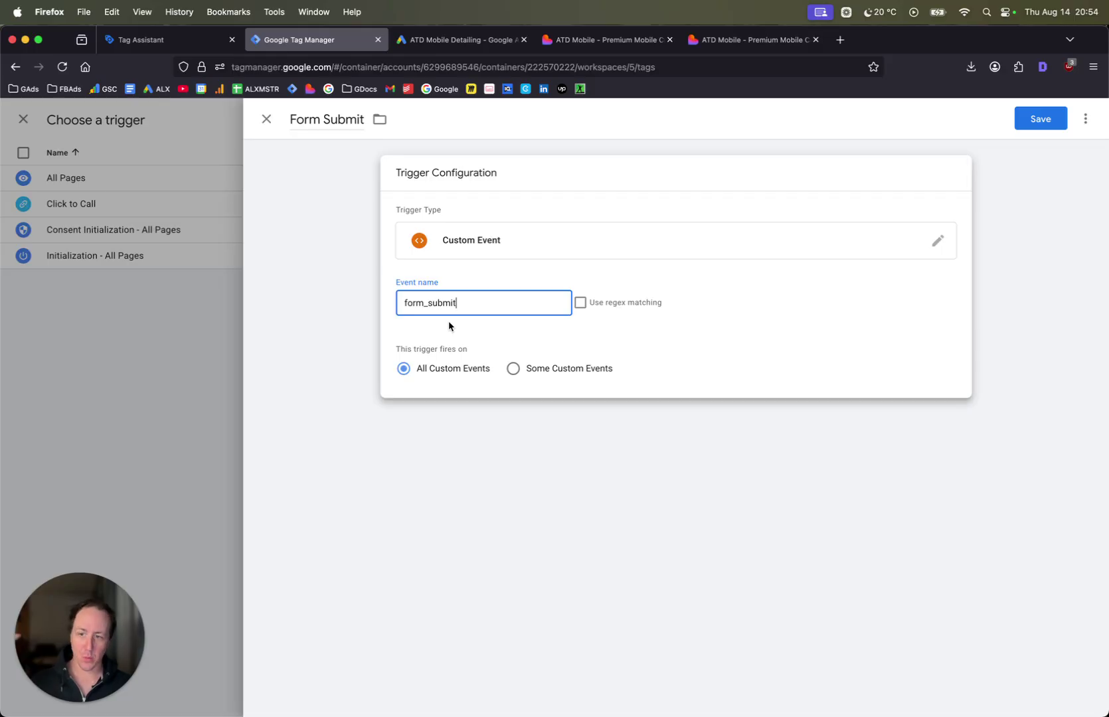
pyautogui.click(522, 372)
pyautogui.click(462, 429)
pyautogui.click(458, 471)
pyautogui.click(793, 420)
pyautogui.write('form_submit')
# - Save the Form Submit trigger and the Form Submission tag, then choose Submit and Publish
pyautogui.click(611, 521)
pyautogui.click(1033, 123)
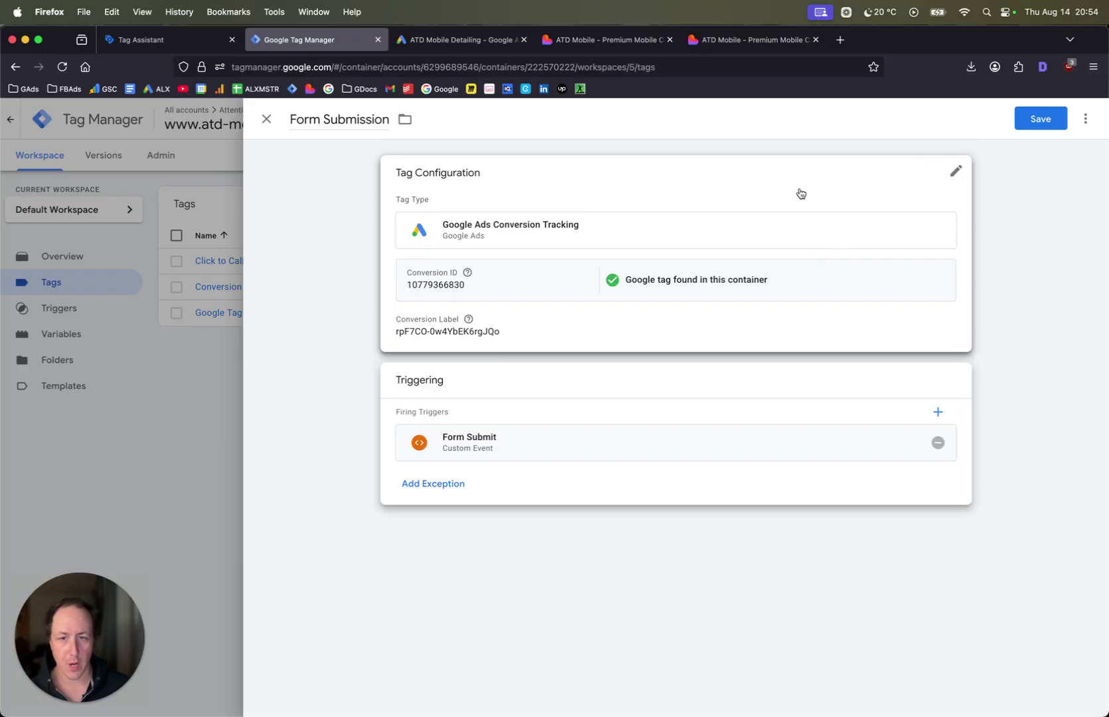
pyautogui.click(1033, 123)
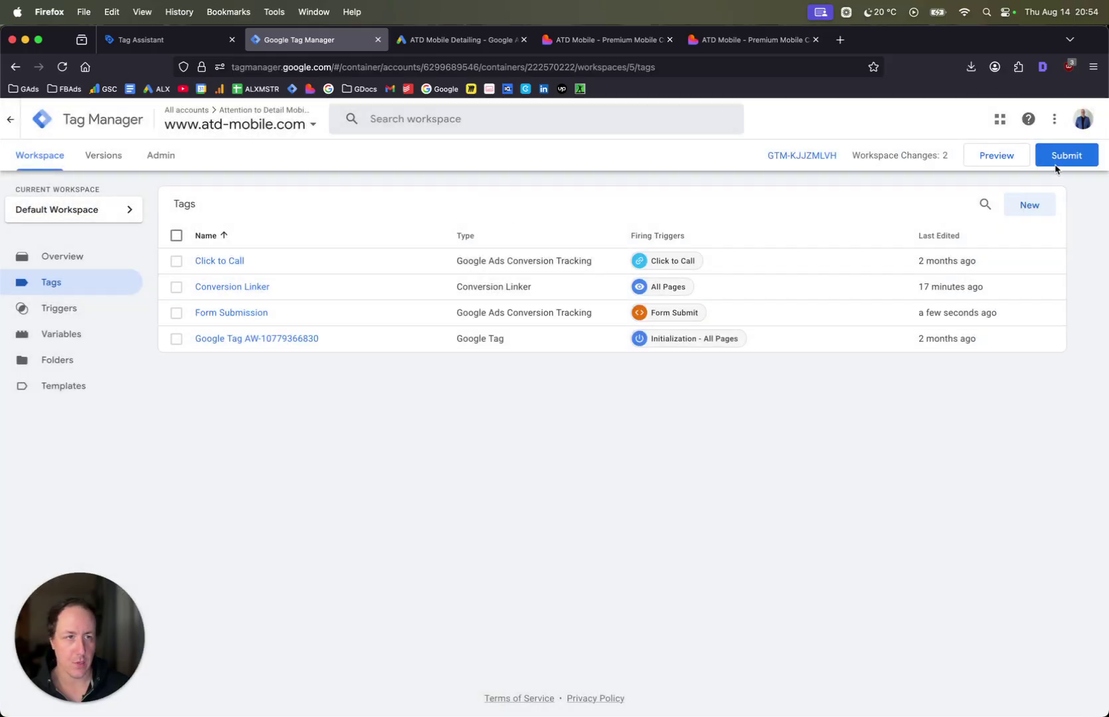
pyautogui.click(1057, 161)
pyautogui.click(1044, 127)
# - Publish the version without a description and return to the workspace overview
pyautogui.click(717, 501)
pyautogui.click(266, 119)
pyautogui.click(41, 156)
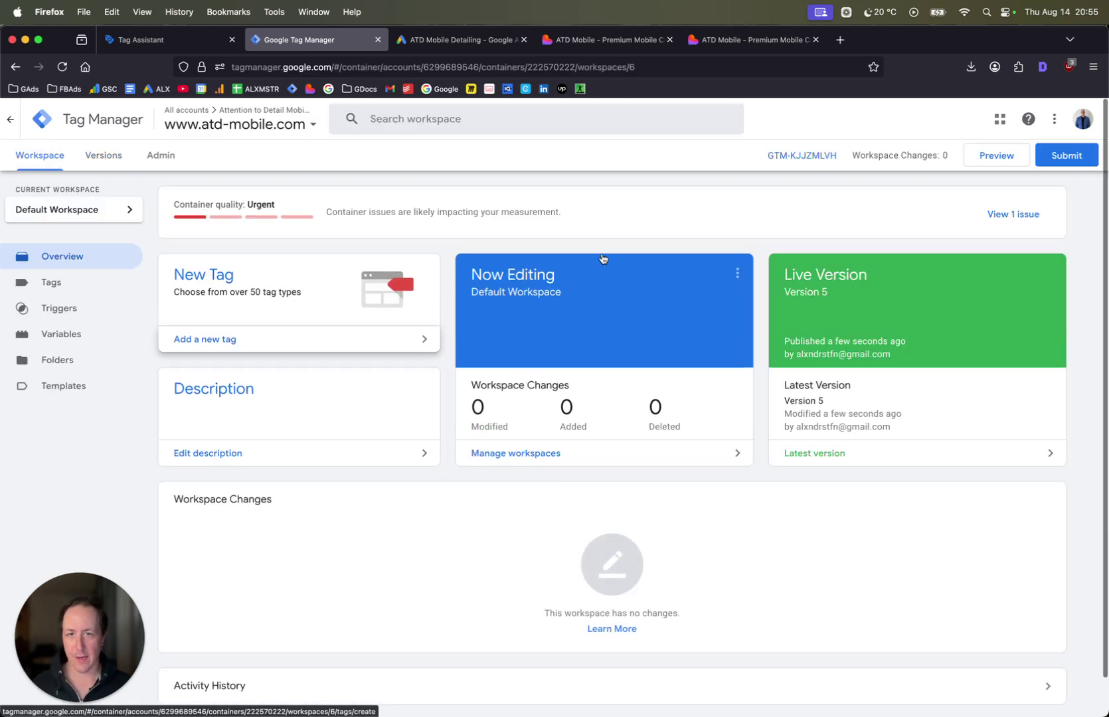
# - Add the suggested domain configuration, publish Version 6, and return to the Tags list
pyautogui.click(1027, 218)
pyautogui.click(933, 340)
pyautogui.click(1011, 119)
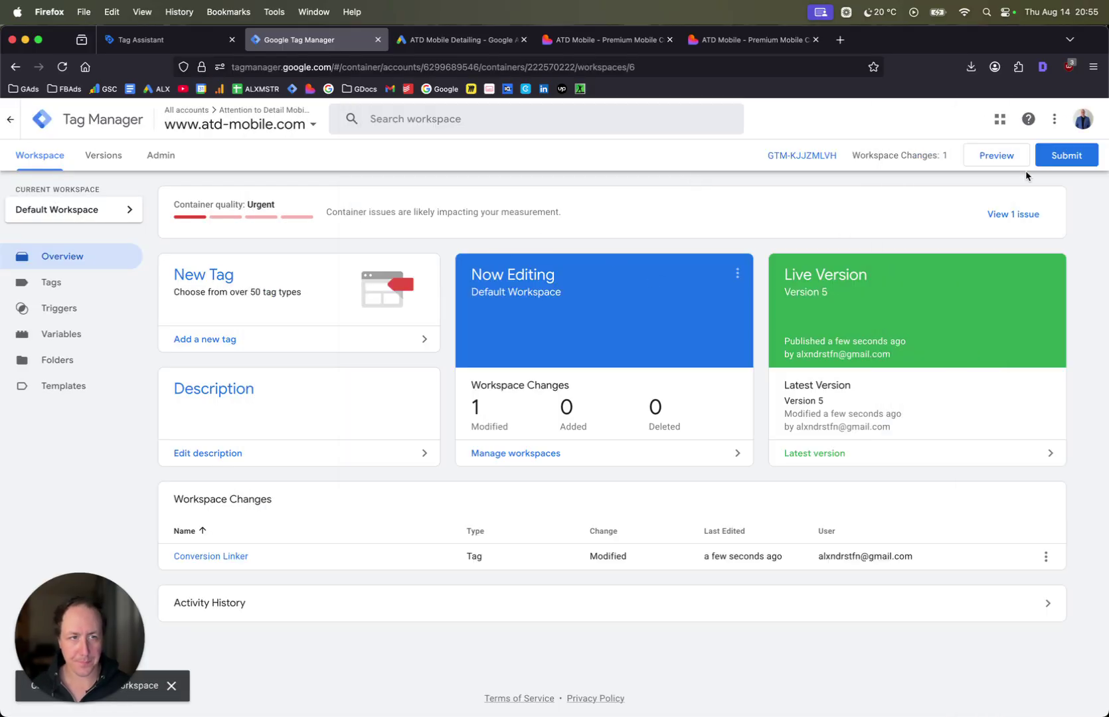
pyautogui.click(1066, 155)
pyautogui.click(1062, 117)
pyautogui.click(715, 497)
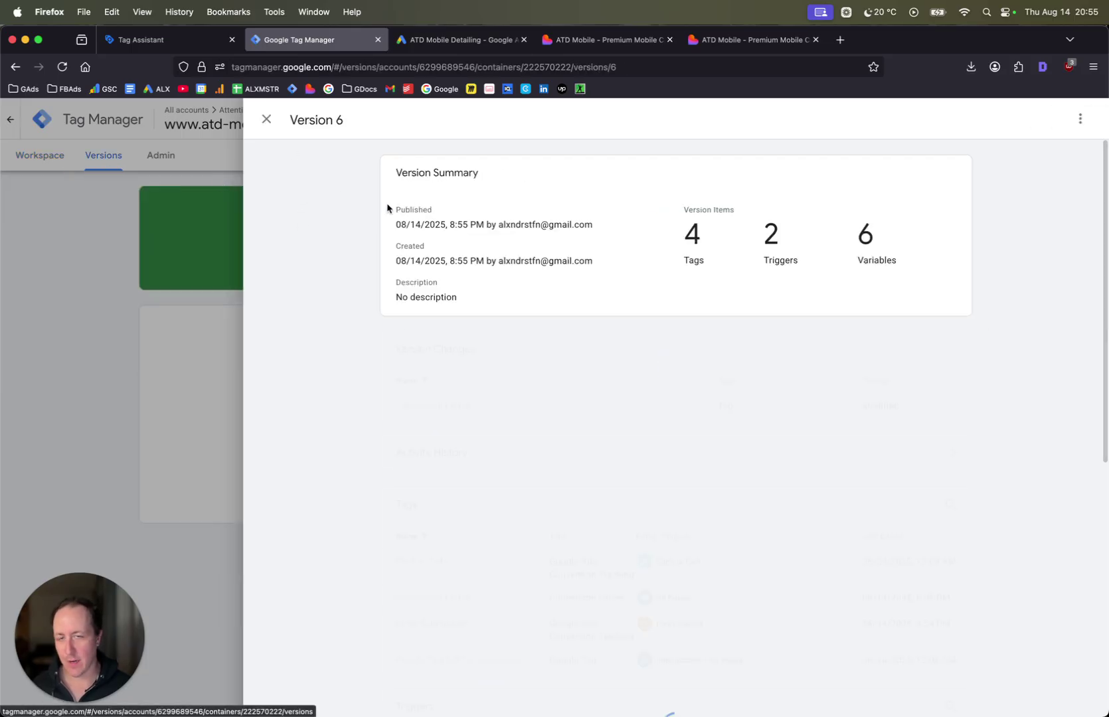
pyautogui.click(265, 117)
pyautogui.click(25, 157)
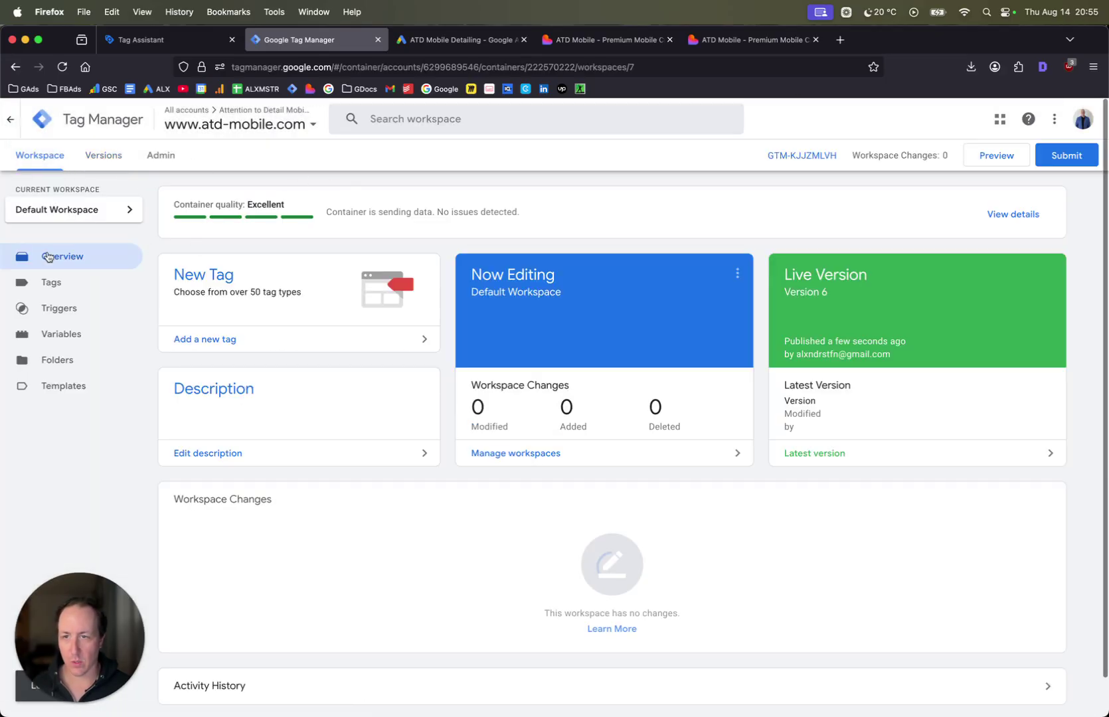
pyautogui.click(54, 283)
# - After reviewing the Conversion Linker tag, start GTM Preview and connect Tag Assistant to the ATD Mobile quote form
pyautogui.click(234, 288)
pyautogui.click(266, 118)
pyautogui.click(1002, 162)
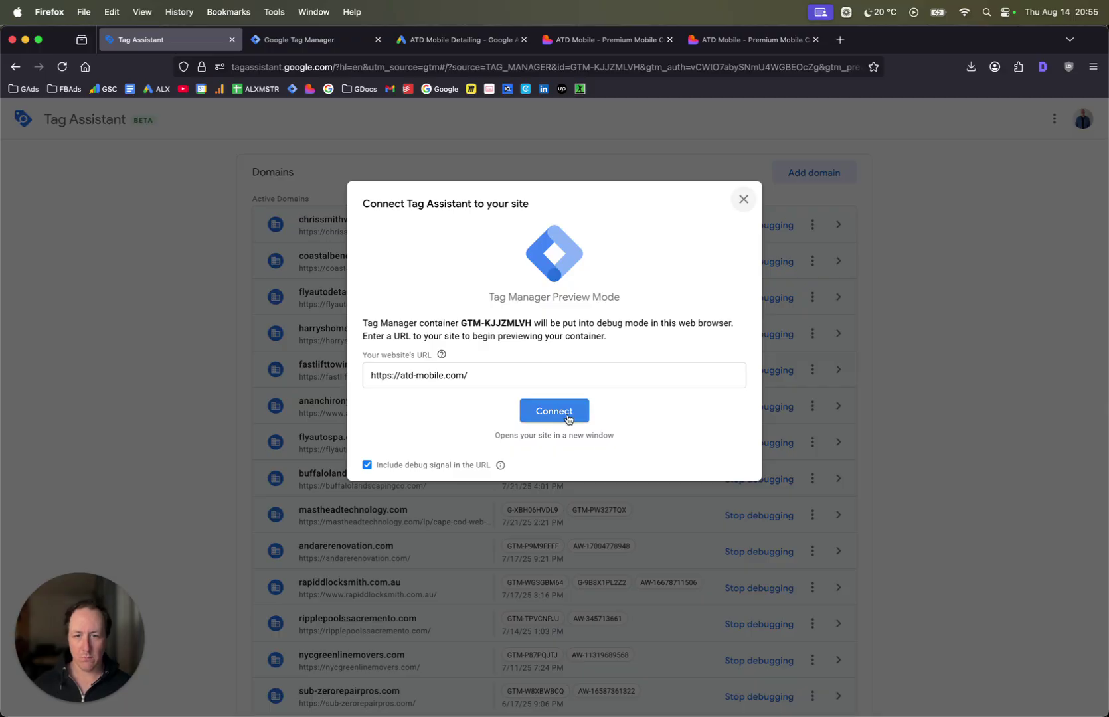
pyautogui.click(554, 412)
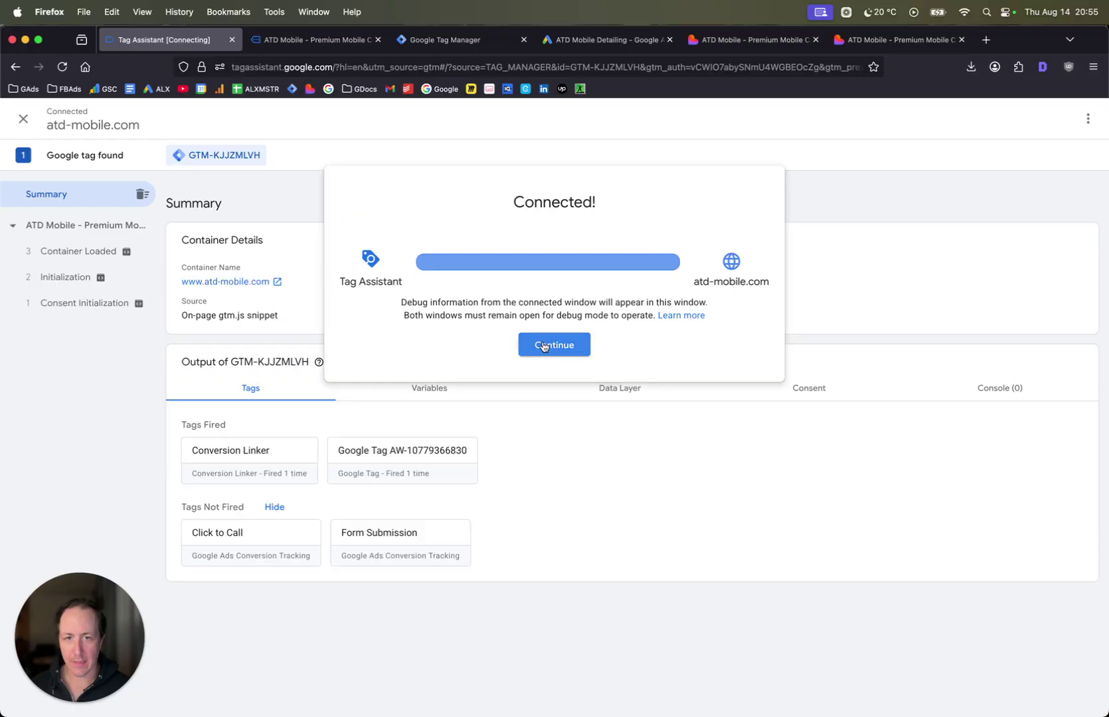
pyautogui.click(543, 346)
pyautogui.click(344, 47)
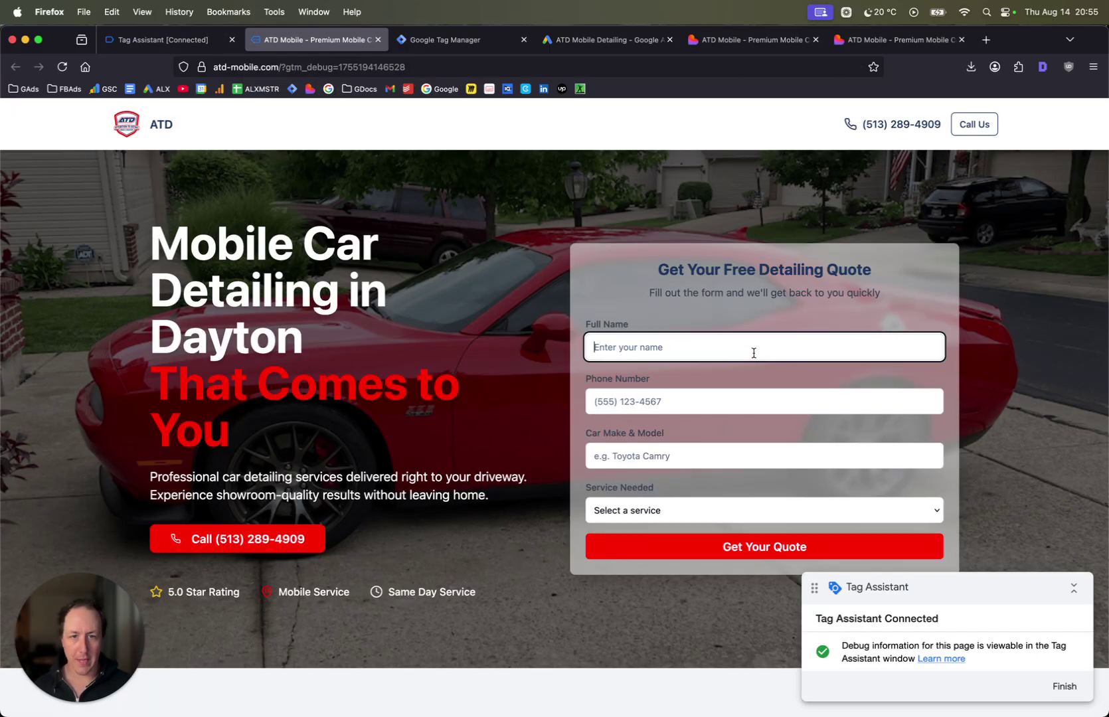